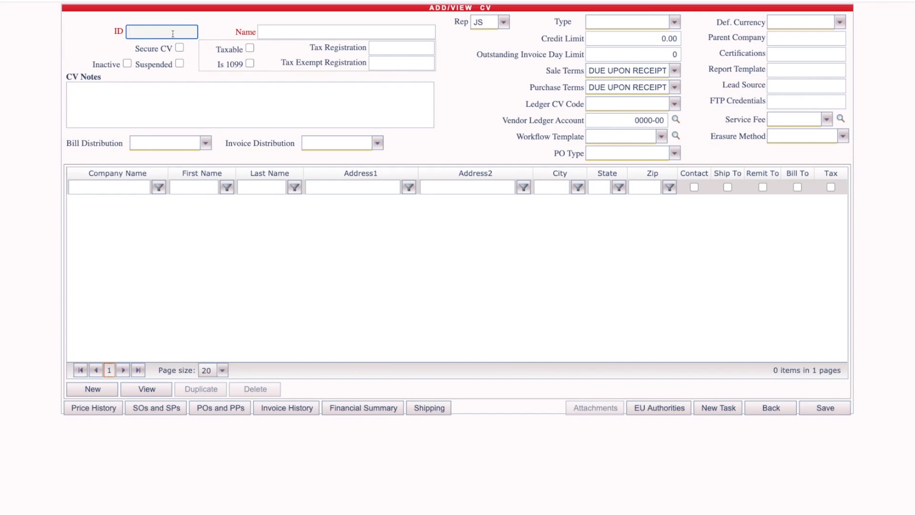
Enter ID 'IQ' and name 'IQ Reseller' for the new client/vendor record.
text(IQ)
click(305, 34)
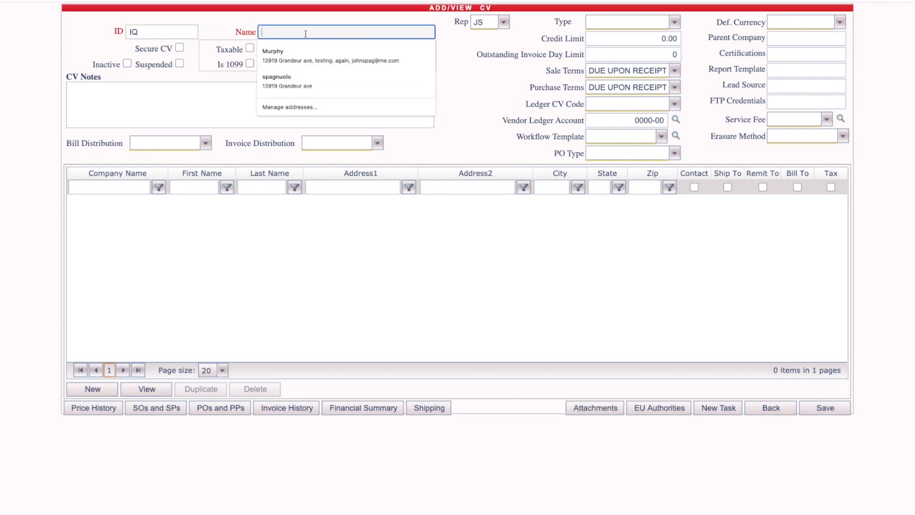
text(IQ Ree)
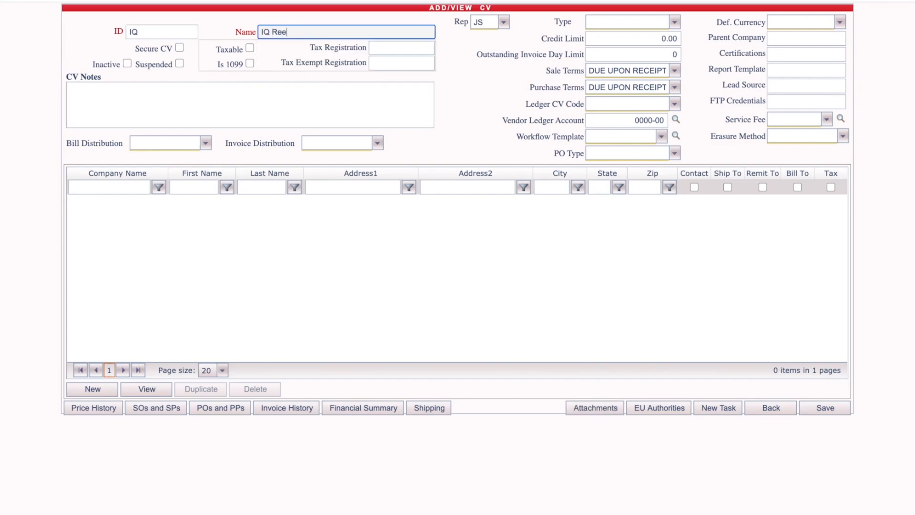
key(BackSpace)
text(sl)
key(BackSpace)
text(eller)
click(512, 80)
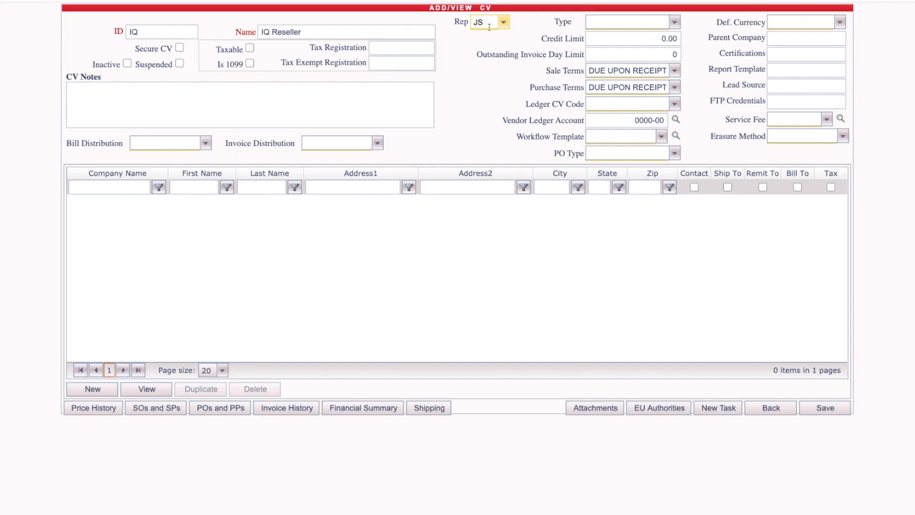
click(619, 24)
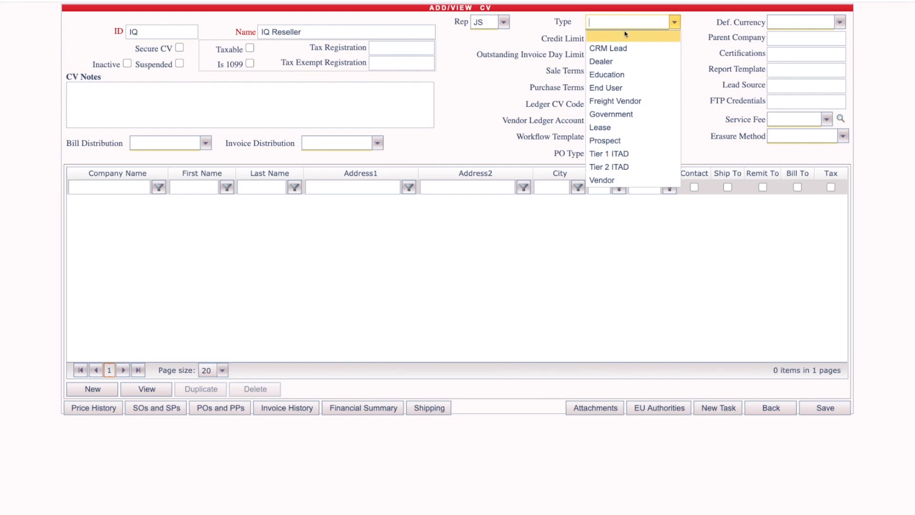
Set the account type to End User.
click(606, 88)
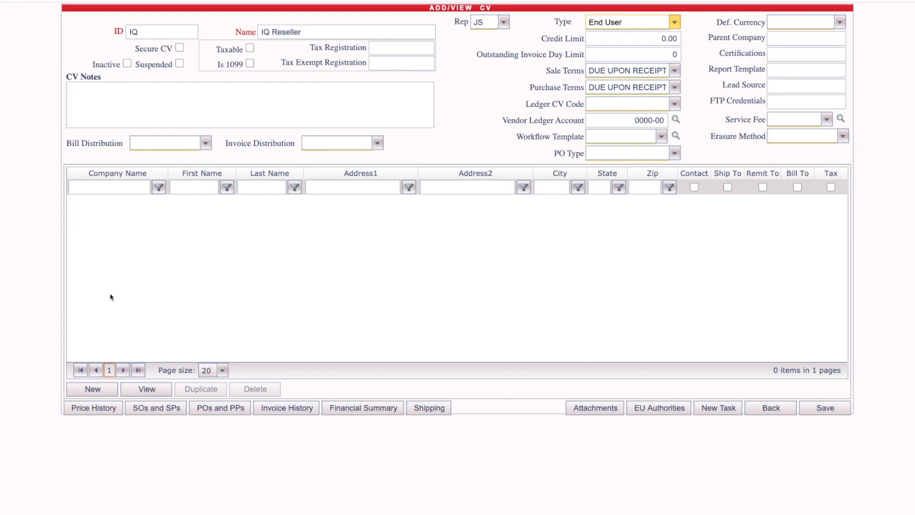
Add a new contact with first and last name, saved e-mail address and office phone number.
click(93, 388)
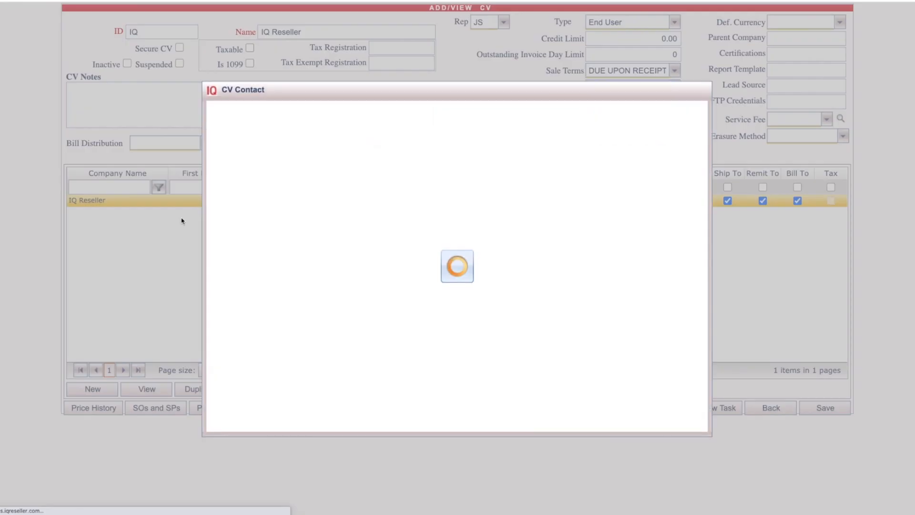
click(311, 134)
key(Tab)
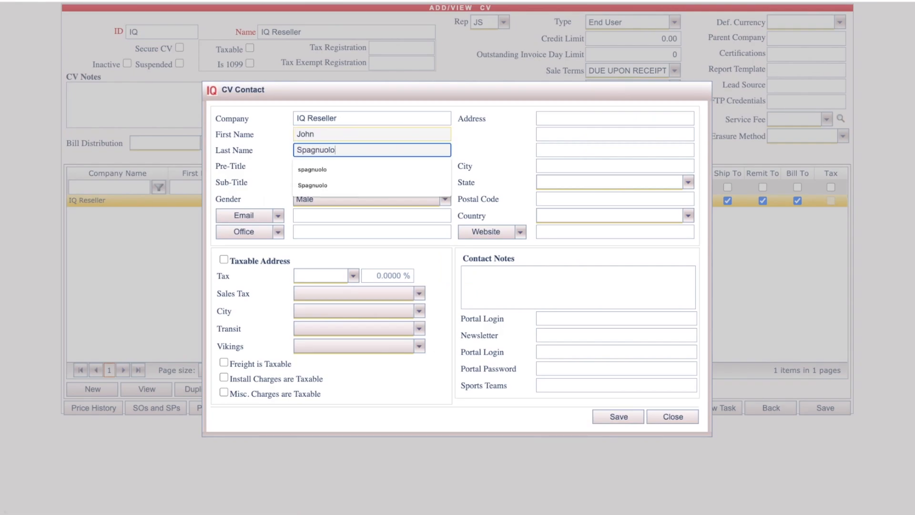
click(306, 217)
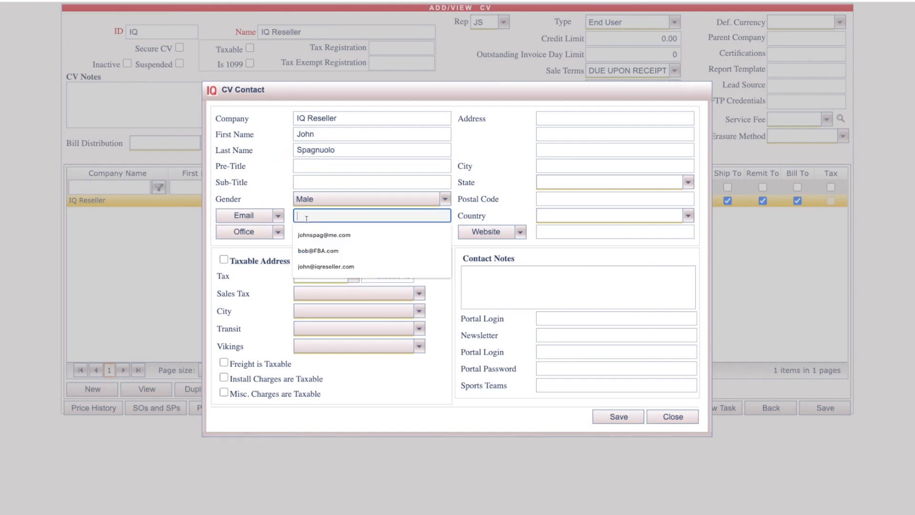
click(307, 266)
click(307, 232)
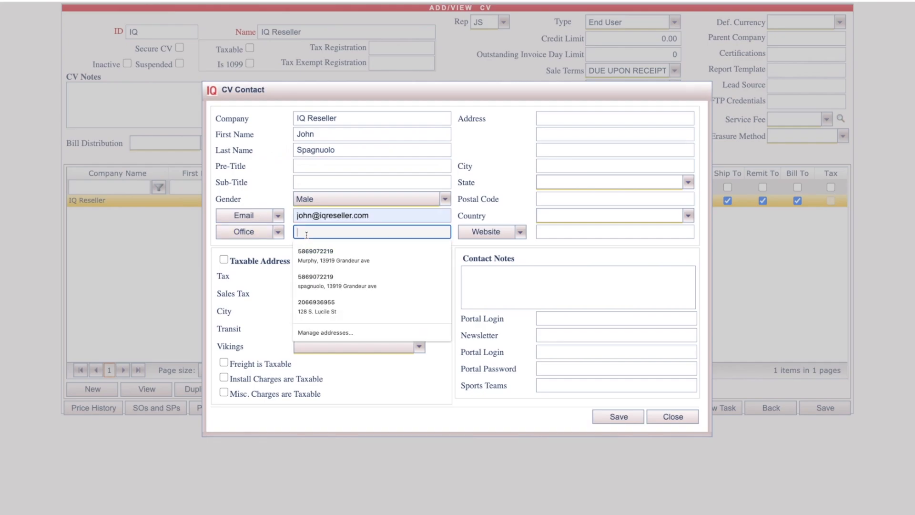
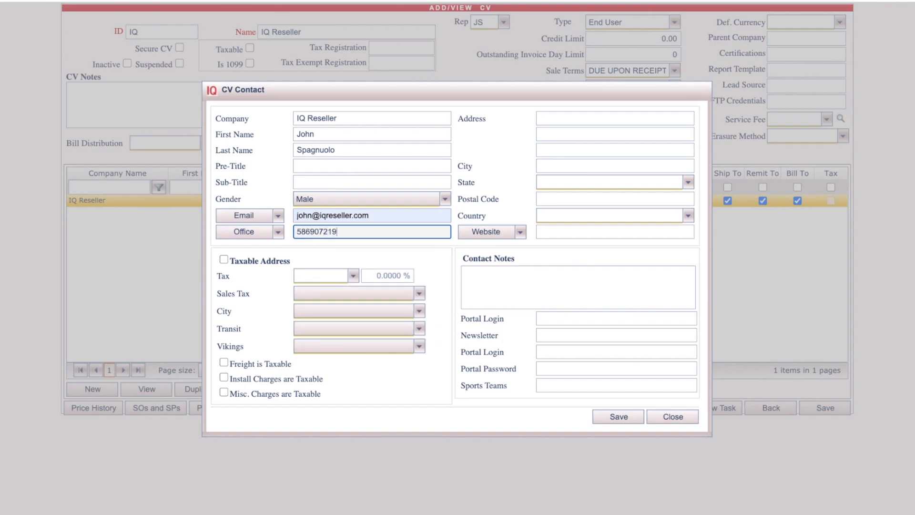
Review the e-mail and phone type options unchanged and leave the address not taxable.
click(277, 217)
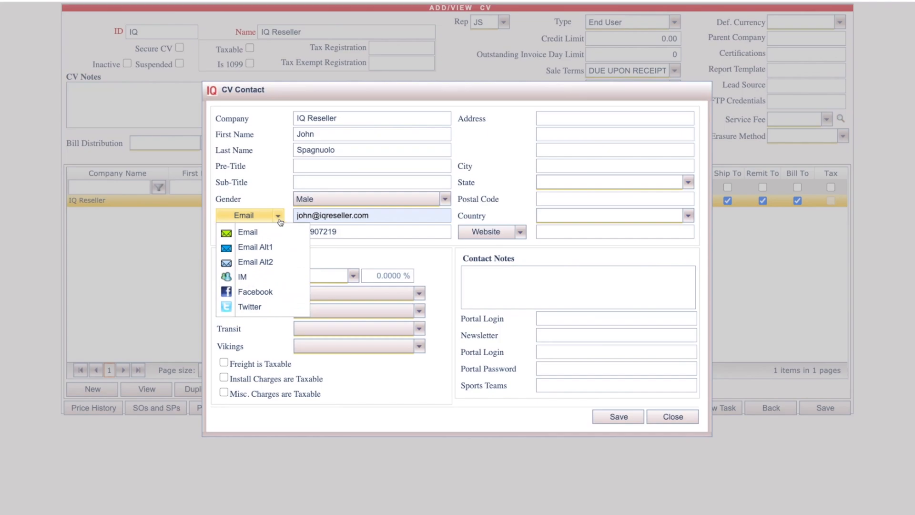
click(278, 218)
click(278, 234)
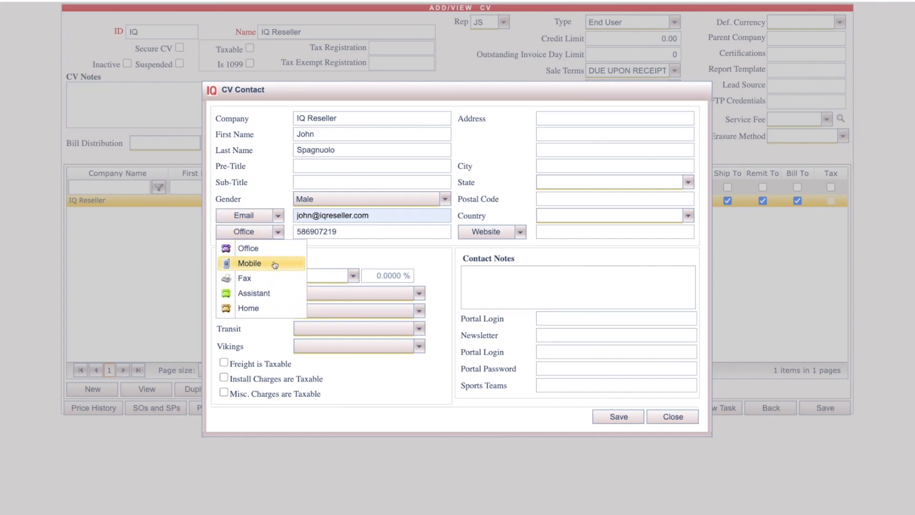
click(399, 262)
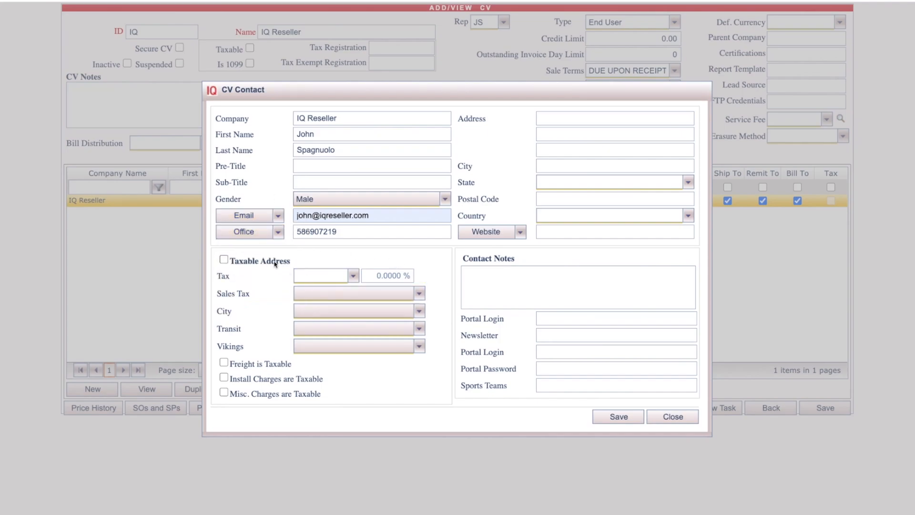
click(253, 261)
click(224, 259)
Fill the contact's address from the first saved United States address, keeping website type as Website.
click(542, 117)
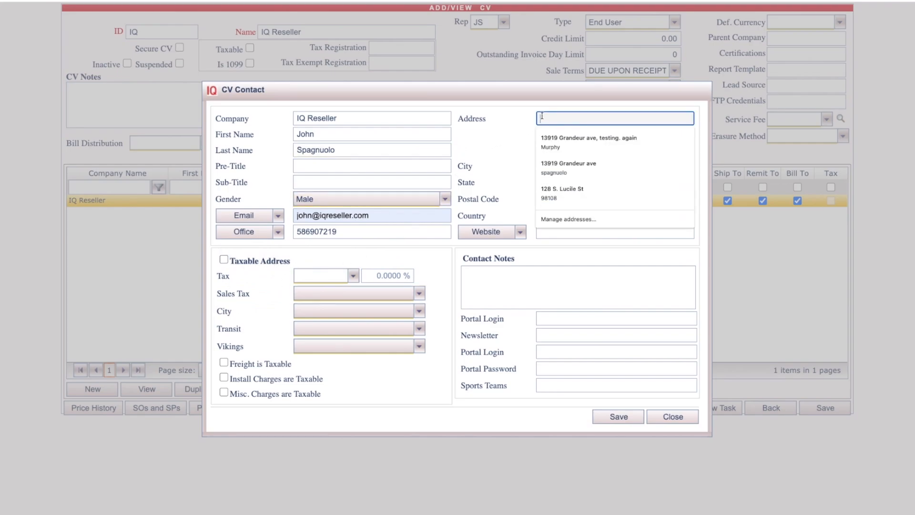
click(562, 139)
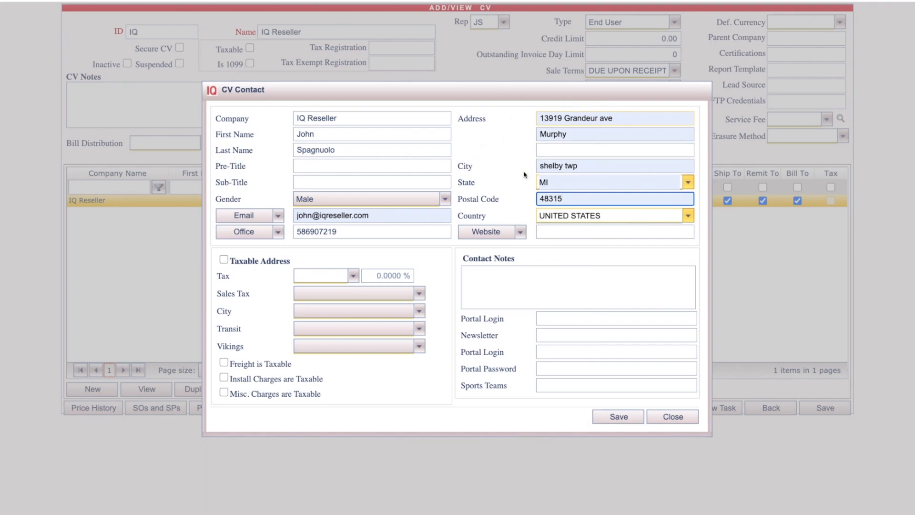
click(515, 201)
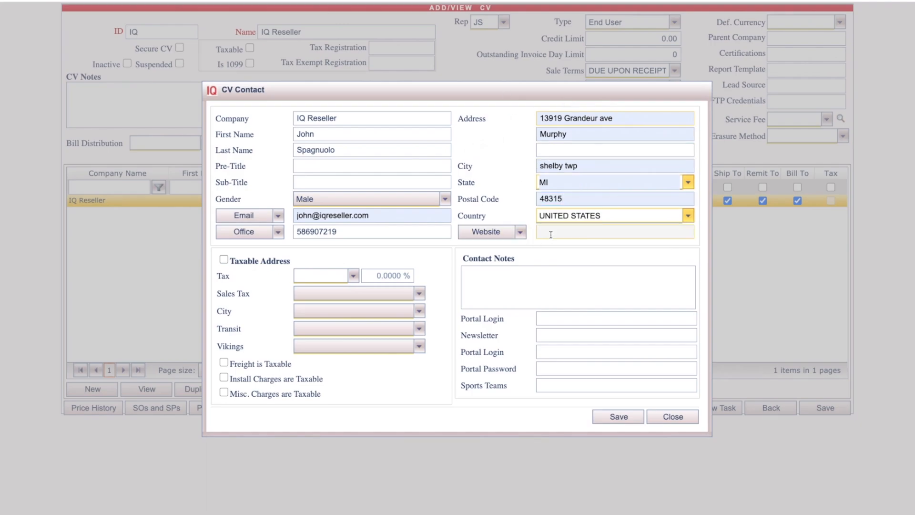
click(520, 233)
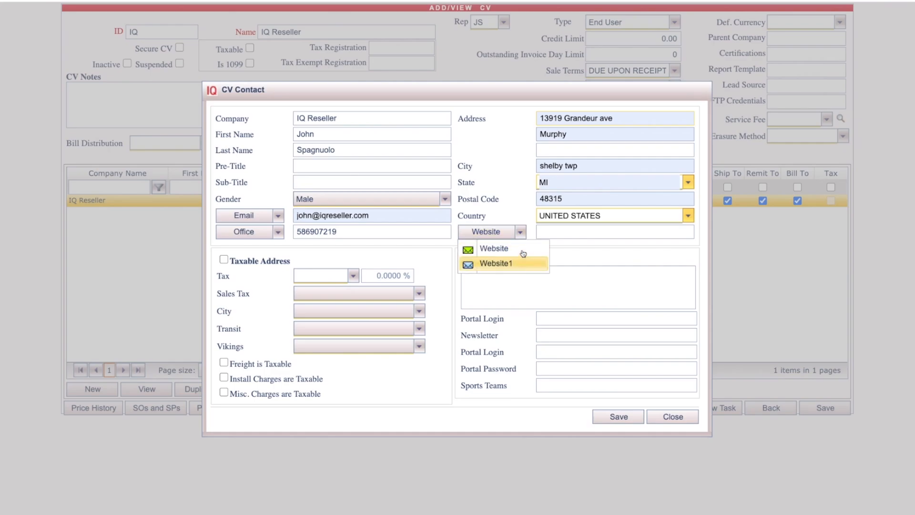
click(494, 248)
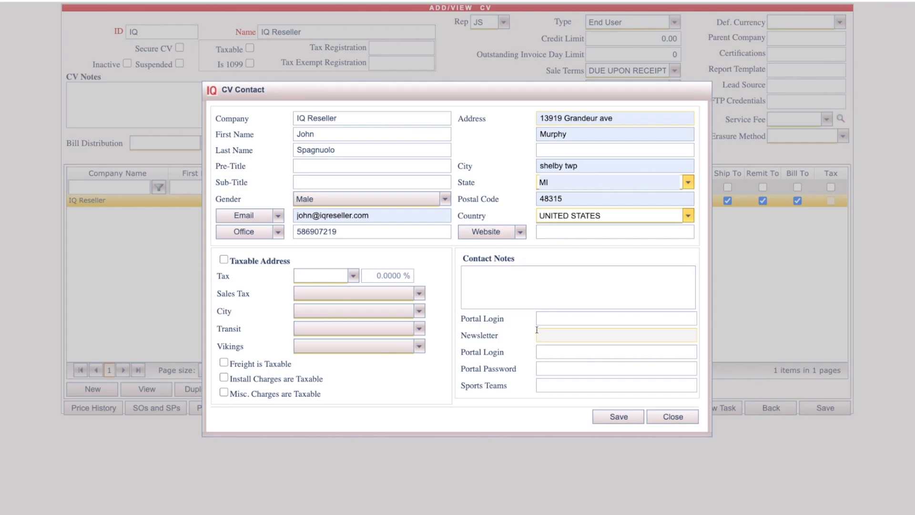
drag(475, 318, 514, 383)
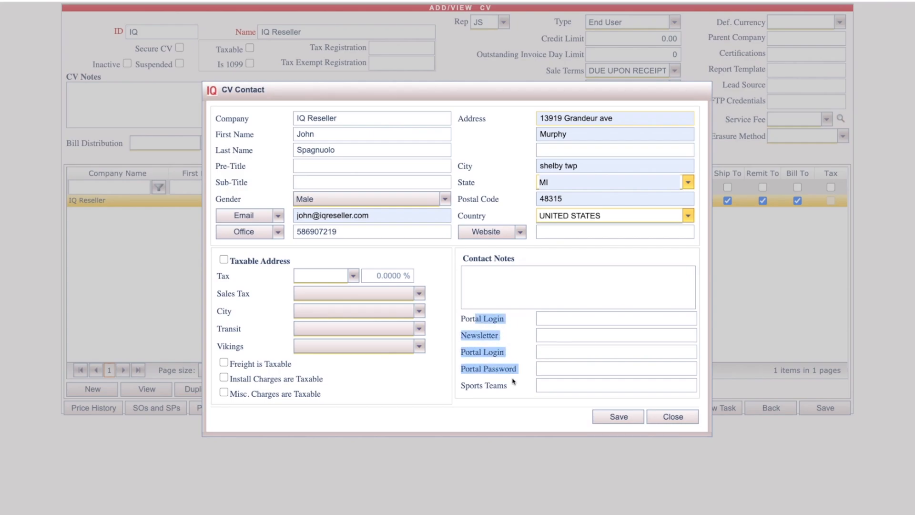
Save the contact so it becomes the Contact, Ship To, Remit To and Bill To address.
click(616, 416)
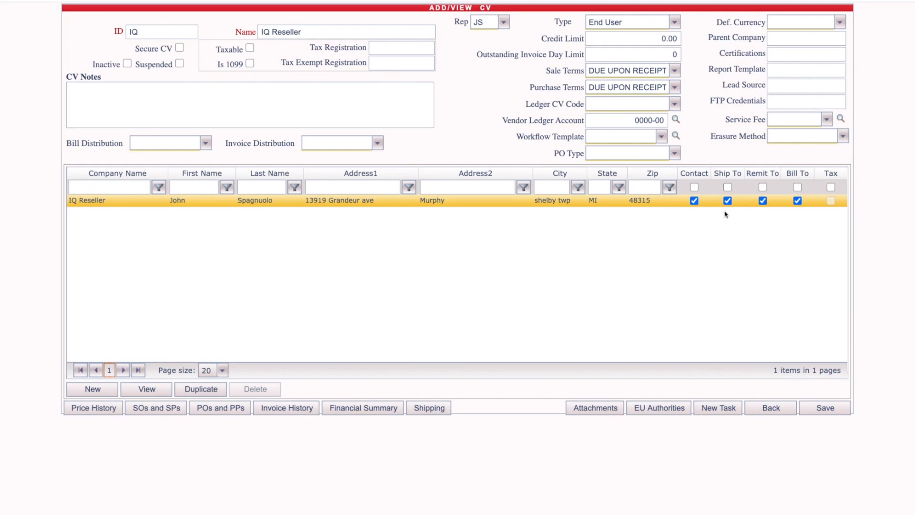
Review the shipping accounts, price history, invoice history and financial summary, closing each.
click(429, 408)
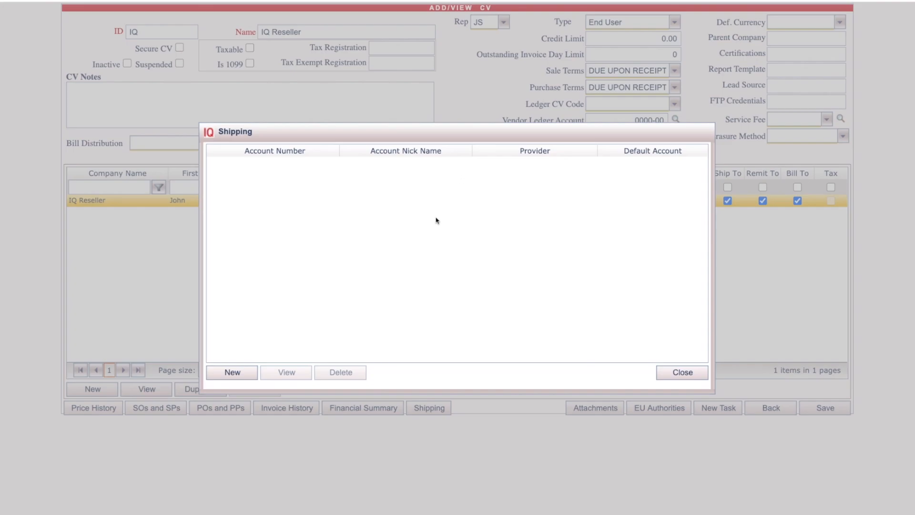
click(681, 372)
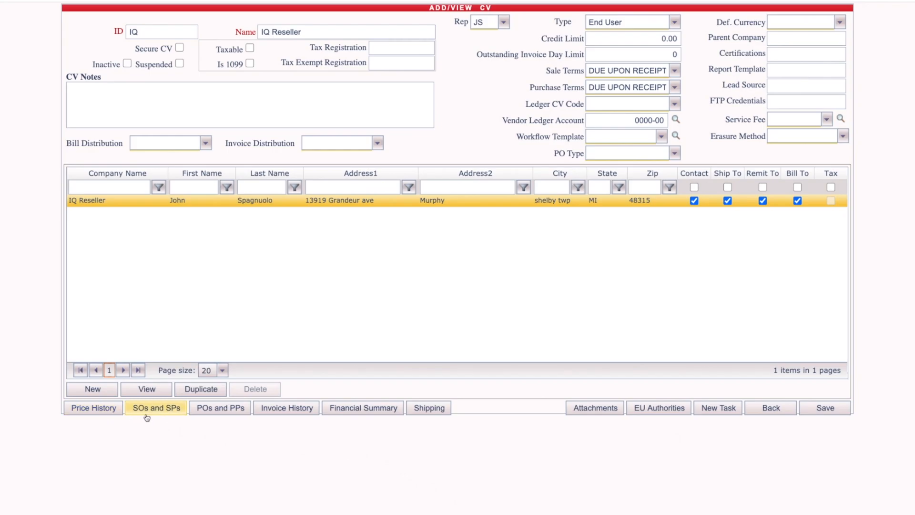
click(116, 414)
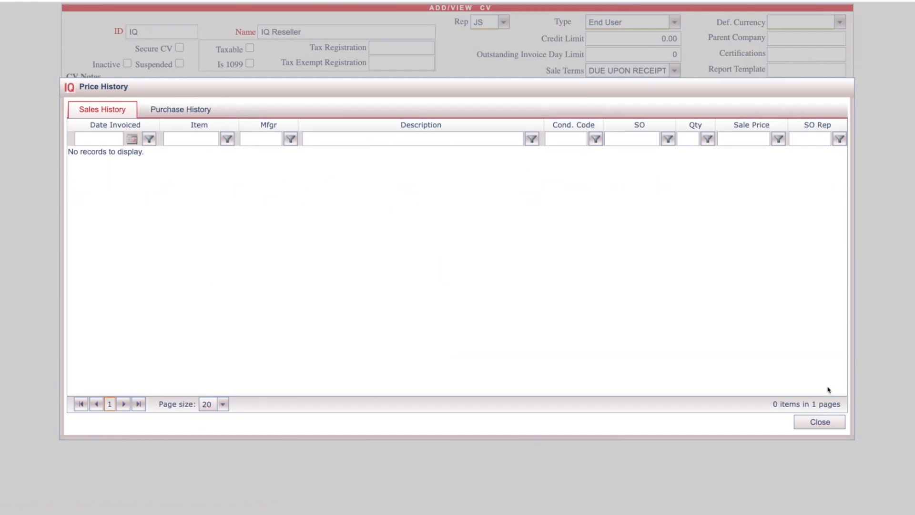
click(819, 422)
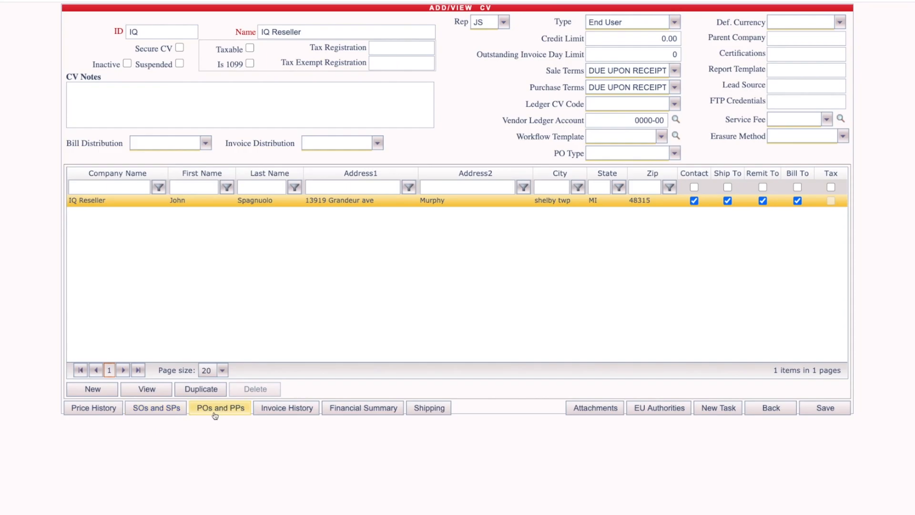
click(272, 410)
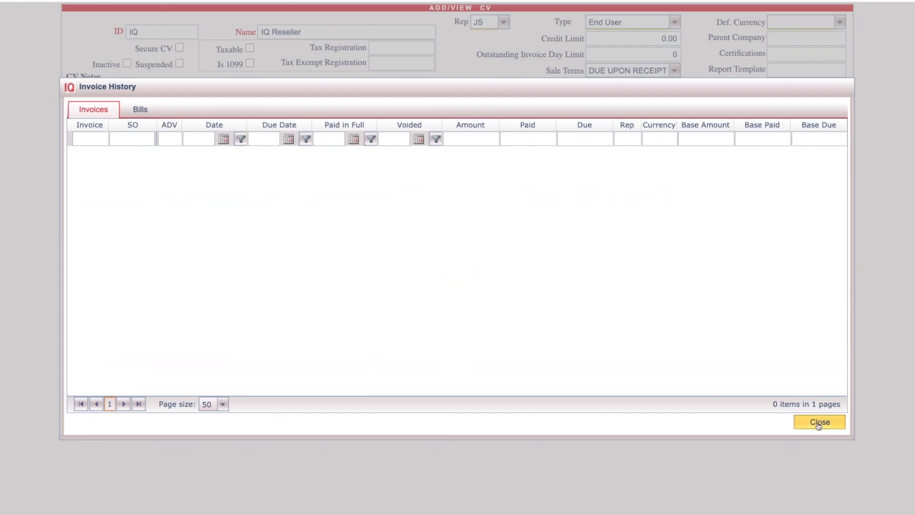
click(818, 423)
click(355, 413)
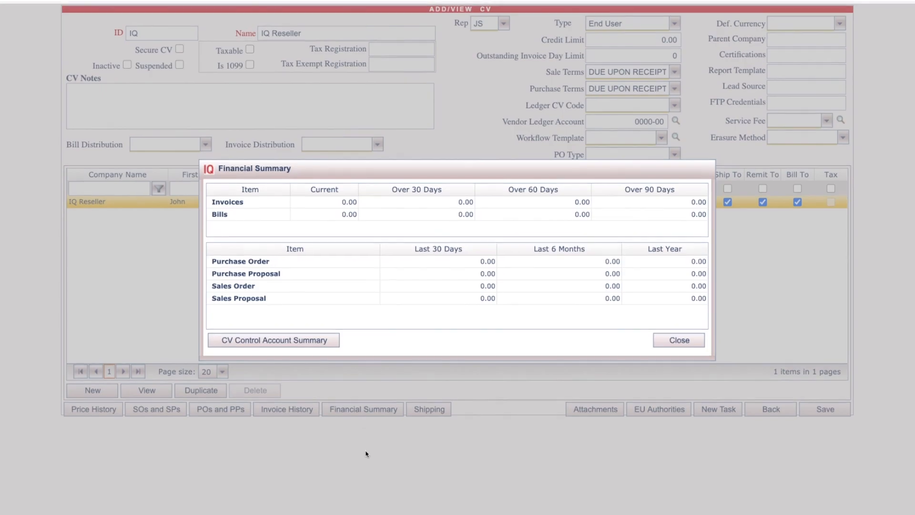
click(679, 338)
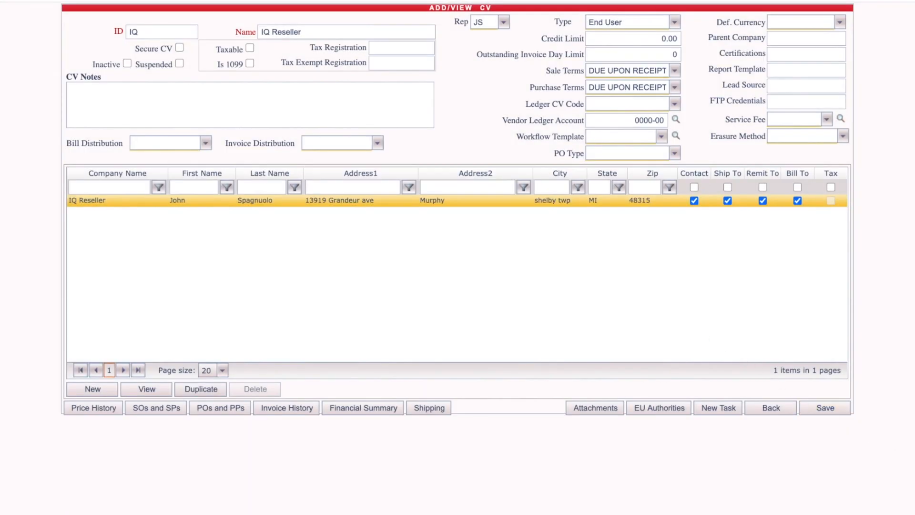
Save the IQ Reseller record and filter the Client/Vendors list by CV code 'iq'.
click(825, 408)
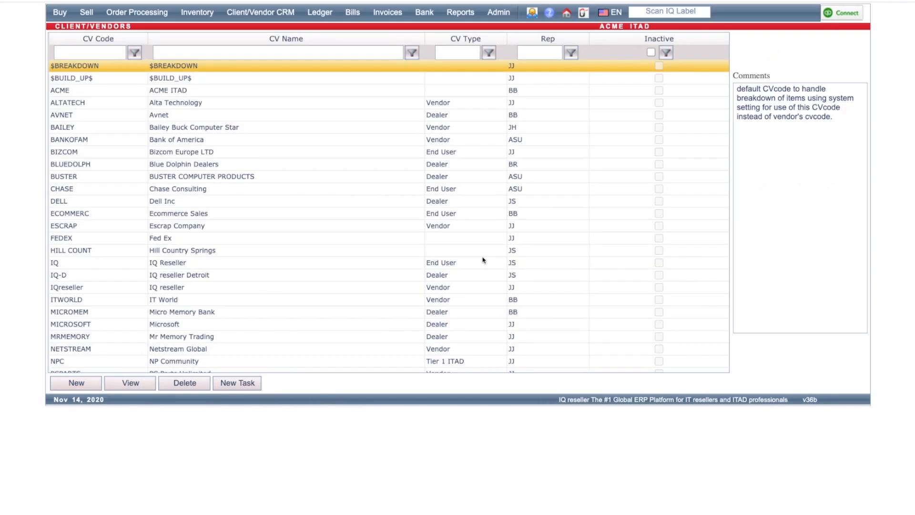
click(95, 51)
text(iq)
key(Return)
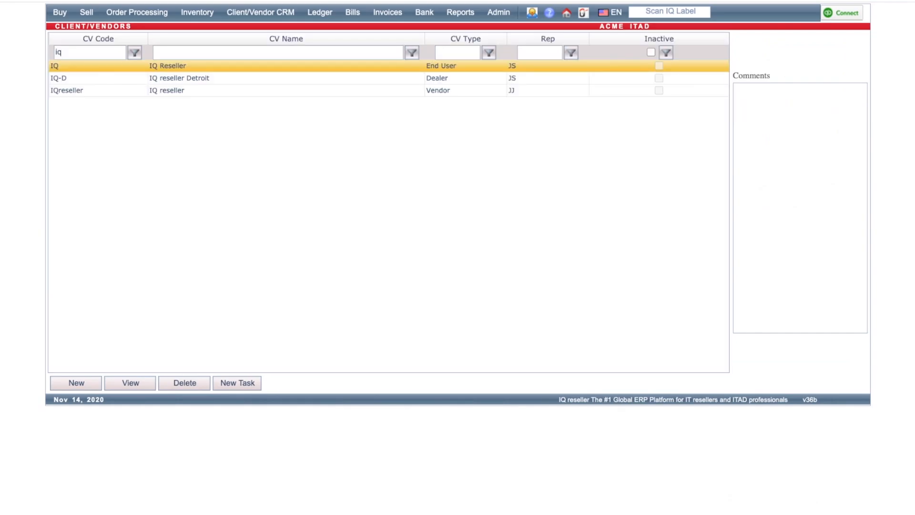